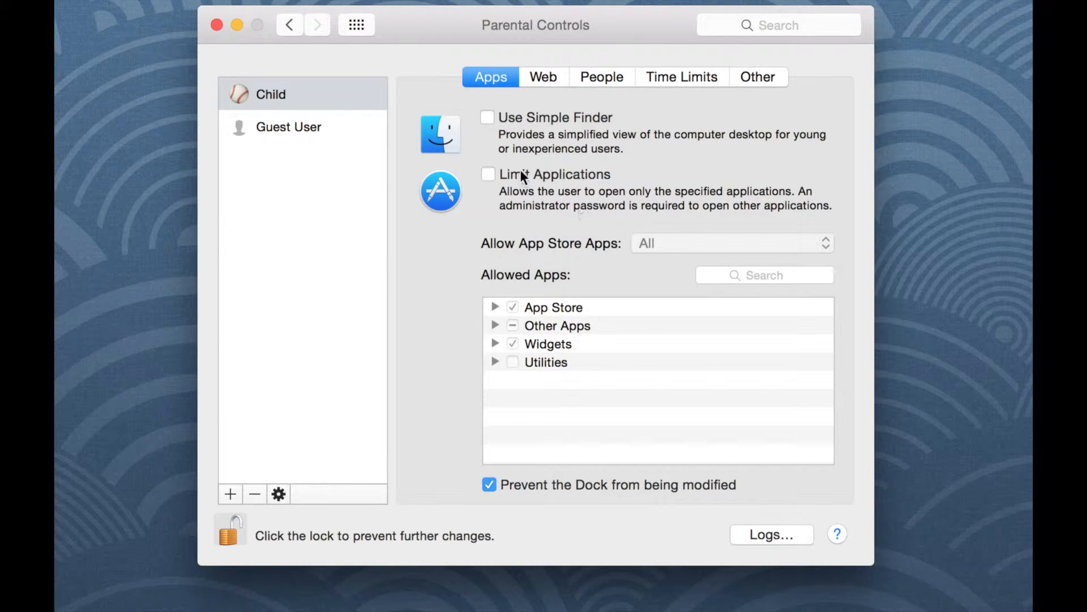
- Turn on the application limit for the Child account, checking the App Store group of allowed apps
{"action": "left_click", "coordinate": [488, 174]}
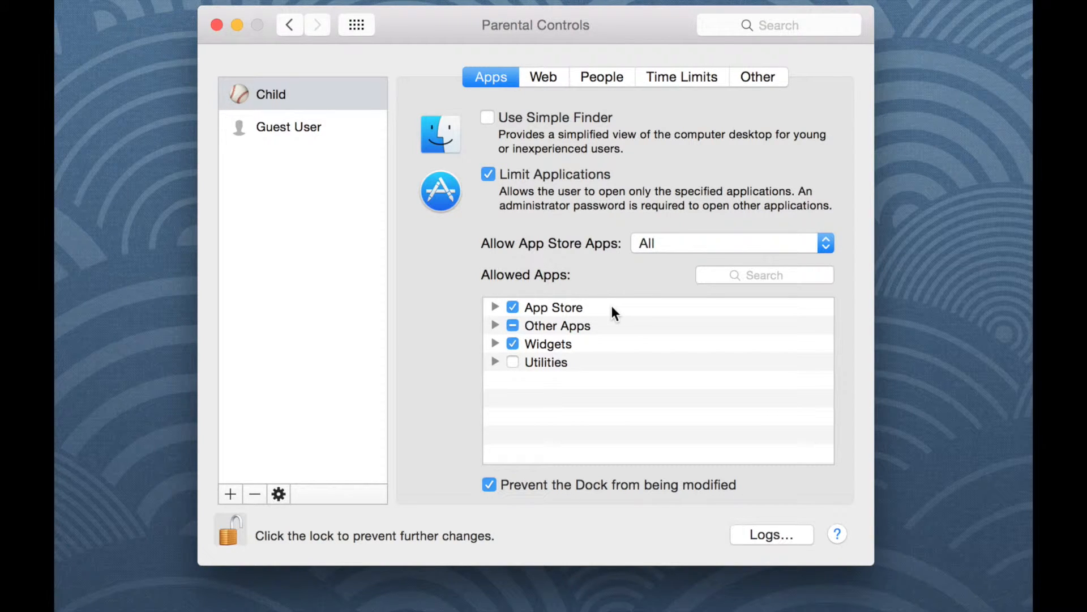
{"action": "left_click", "coordinate": [495, 307]}
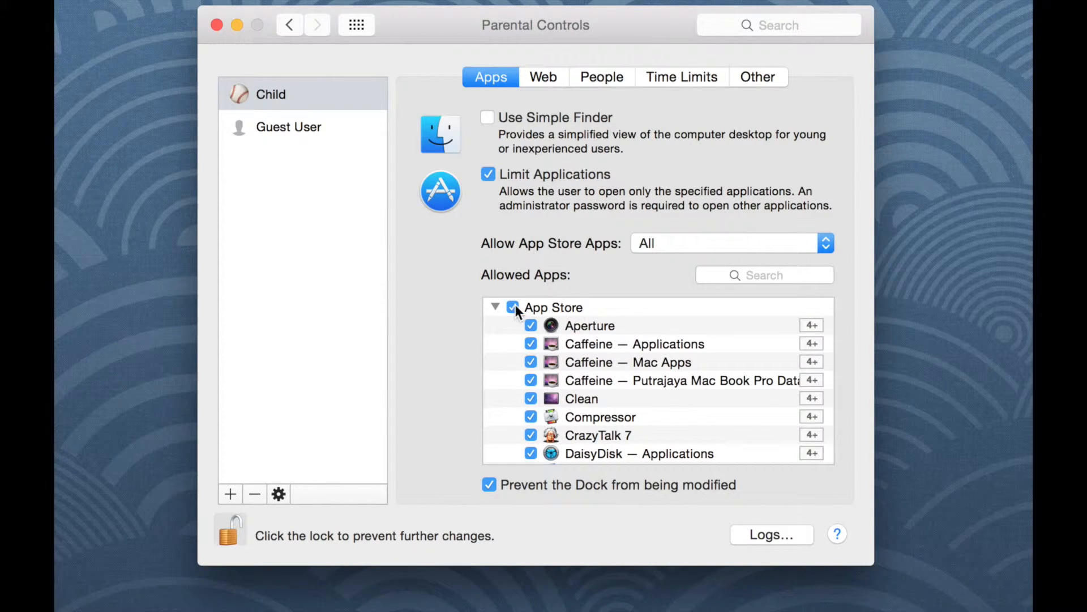
{"action": "left_click", "coordinate": [496, 307]}
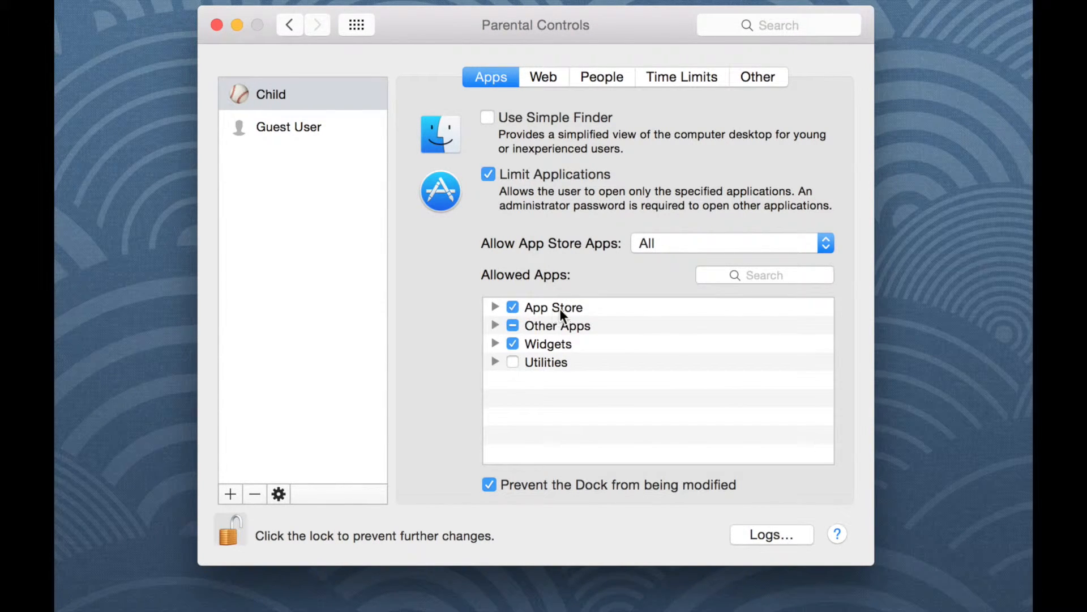
{"action": "left_click", "coordinate": [488, 175]}
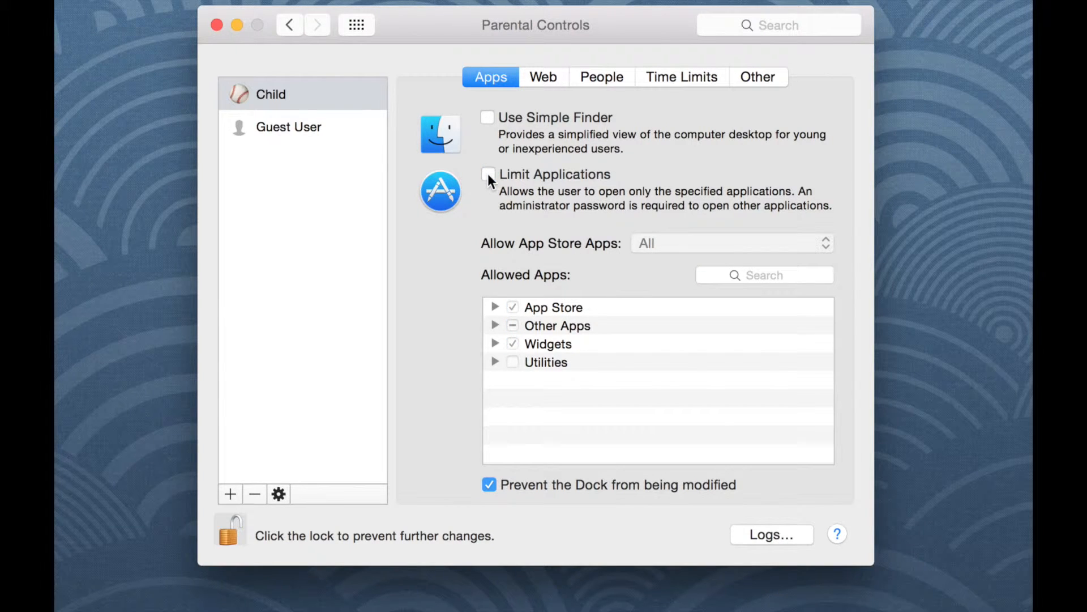
{"action": "left_click", "coordinate": [487, 175]}
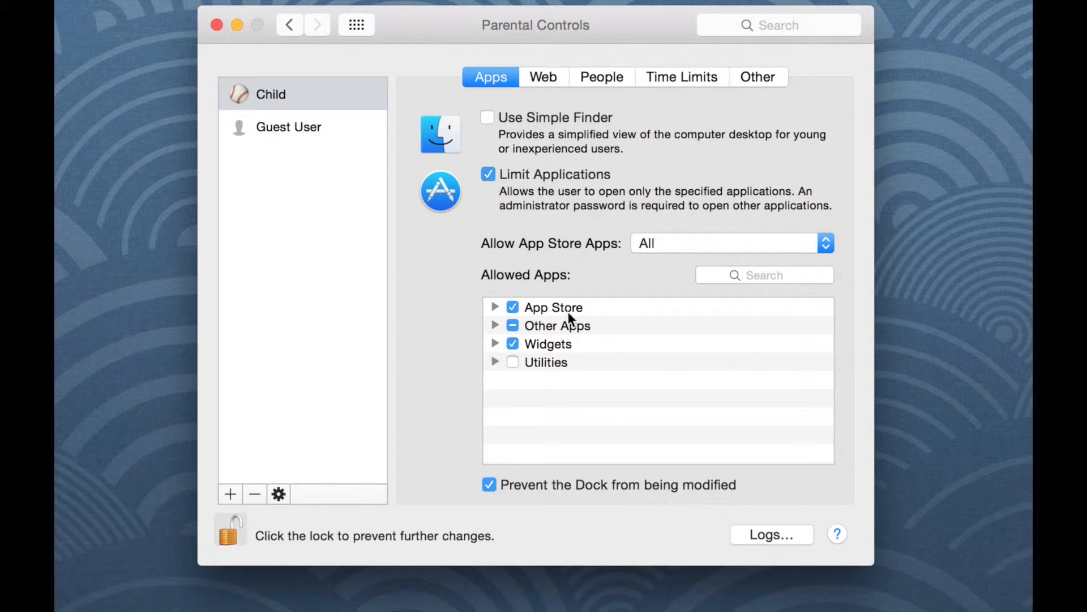
- Examine the individual apps in the App Store group of the allowed apps, keeping the whole group allowed
{"action": "left_click", "coordinate": [513, 307]}
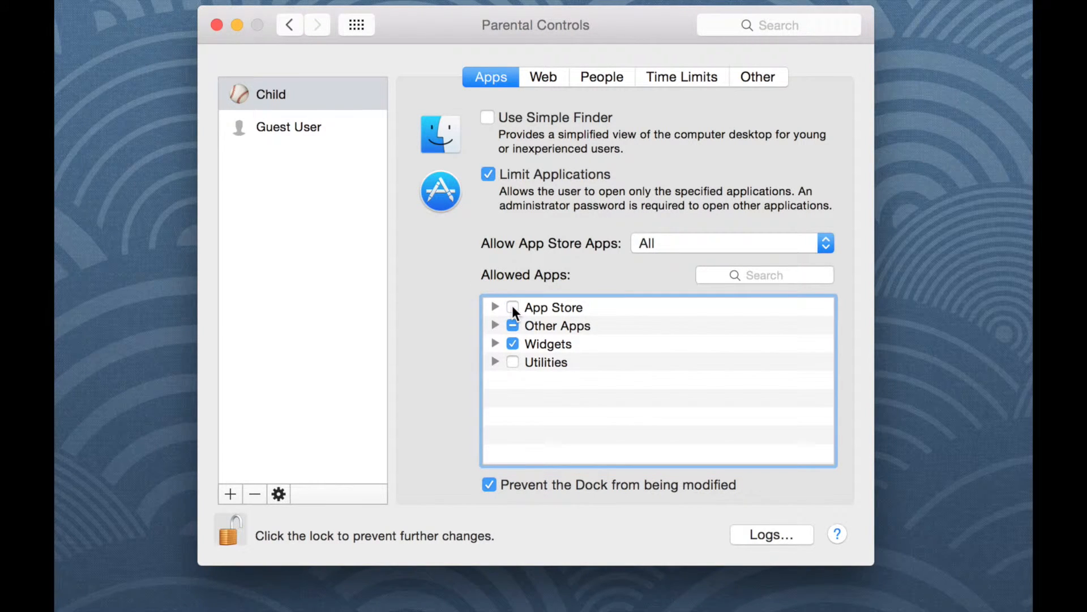
{"action": "left_click", "coordinate": [513, 306]}
{"action": "left_click", "coordinate": [495, 307]}
{"action": "scroll", "coordinate": [593, 439], "scroll_direction": "down", "scroll_amount": 10}
{"action": "scroll", "coordinate": [596, 438], "scroll_direction": "down", "scroll_amount": 5}
{"action": "scroll", "coordinate": [595, 437], "scroll_direction": "up", "scroll_amount": 6}
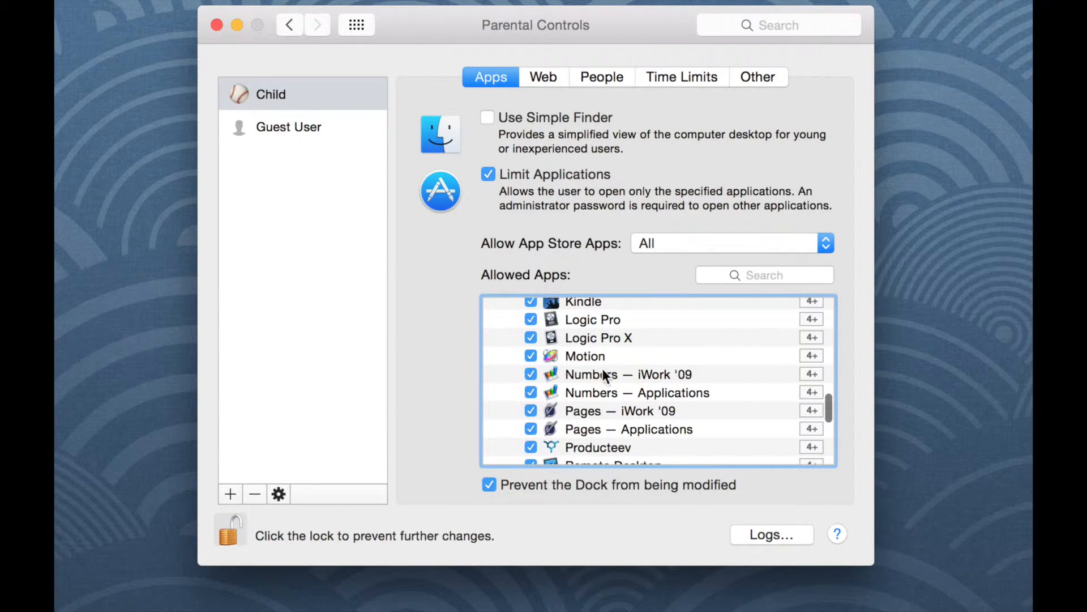
{"action": "scroll", "coordinate": [525, 325], "scroll_direction": "up", "scroll_amount": 10}
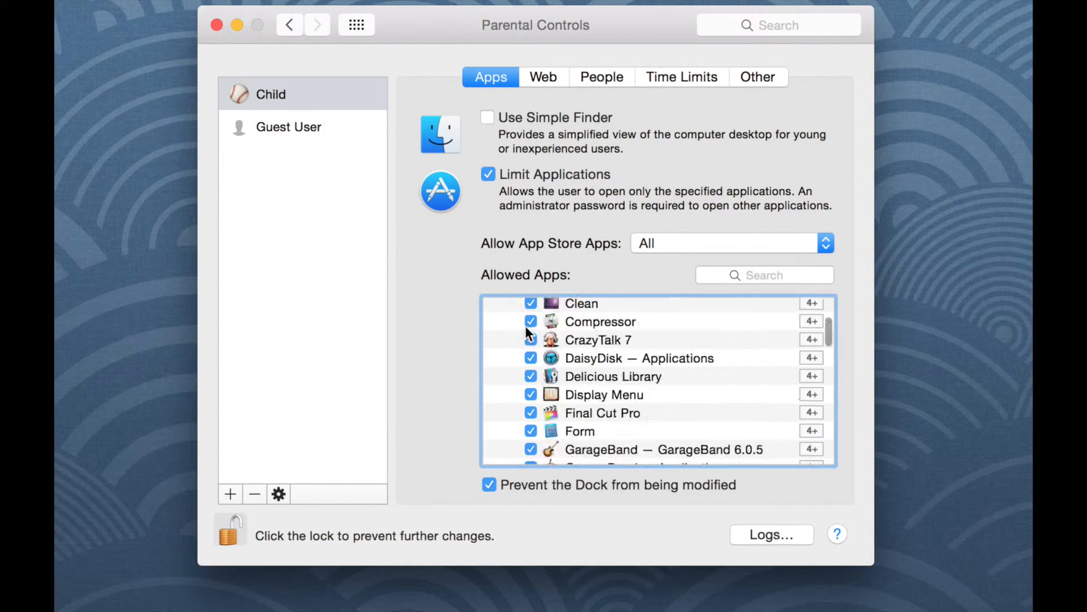
{"action": "left_click", "coordinate": [494, 307]}
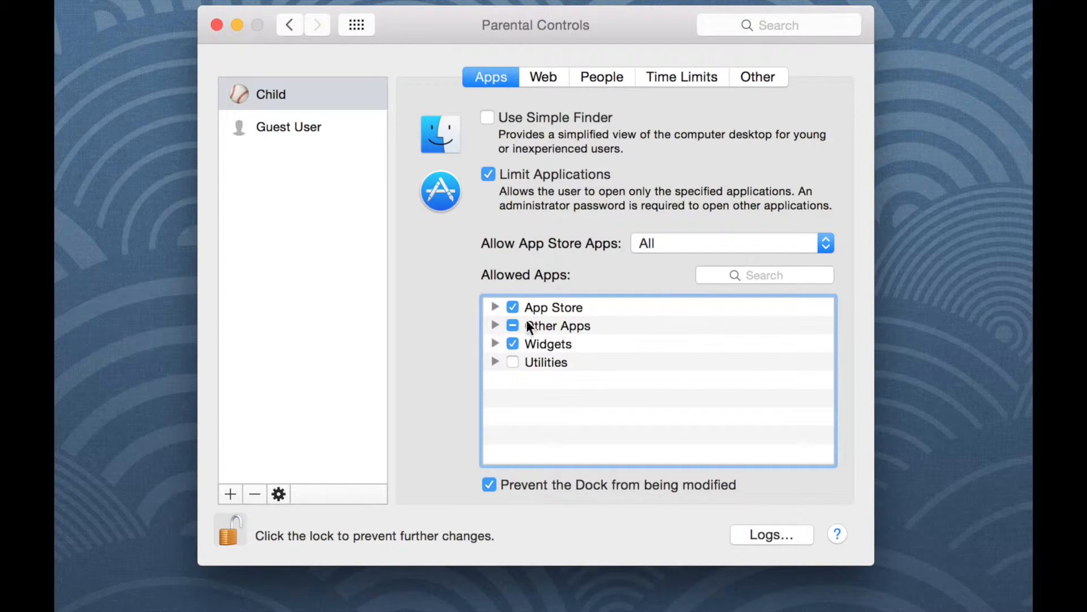
- Examine which individual apps are allowed in the Other Apps and Utilities groups
{"action": "left_click", "coordinate": [494, 326]}
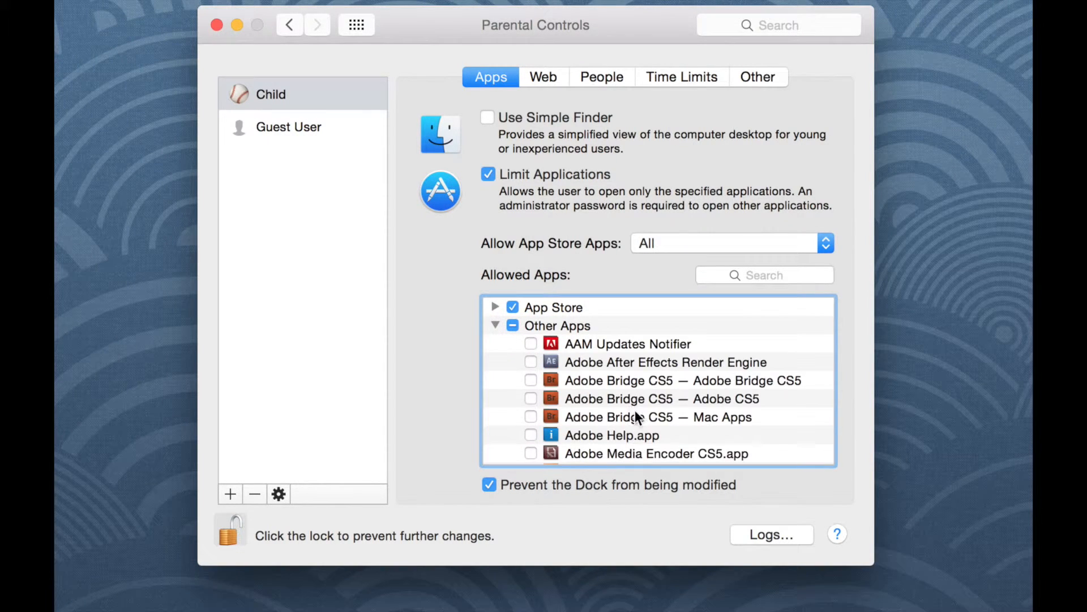
{"action": "scroll", "coordinate": [635, 414], "scroll_direction": "down", "scroll_amount": 10}
{"action": "scroll", "coordinate": [635, 410], "scroll_direction": "down", "scroll_amount": 10}
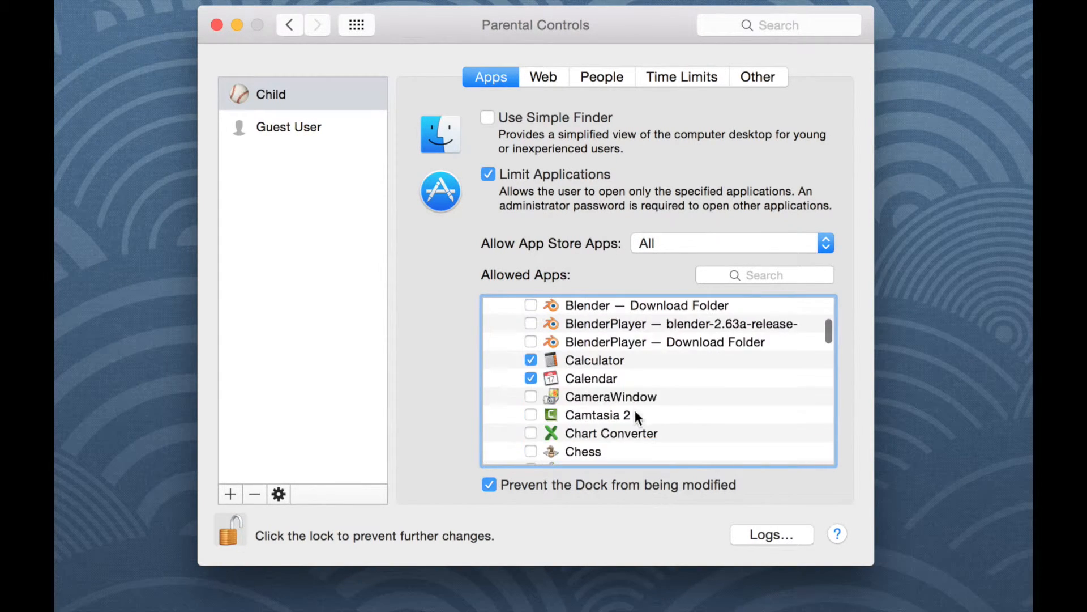
{"action": "scroll", "coordinate": [514, 302], "scroll_direction": "up", "scroll_amount": 15}
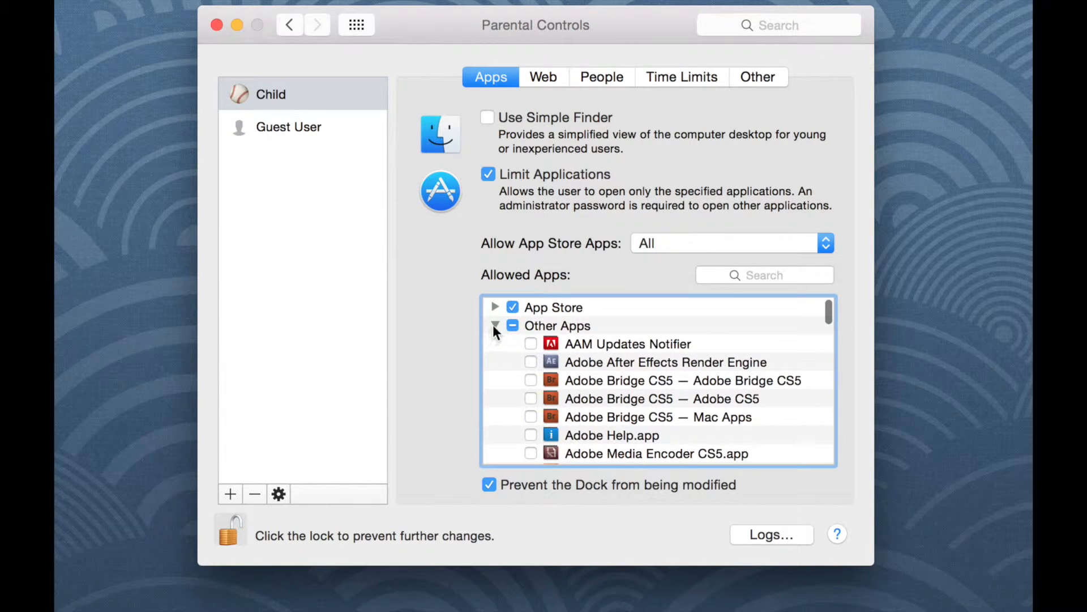
{"action": "left_click", "coordinate": [494, 326]}
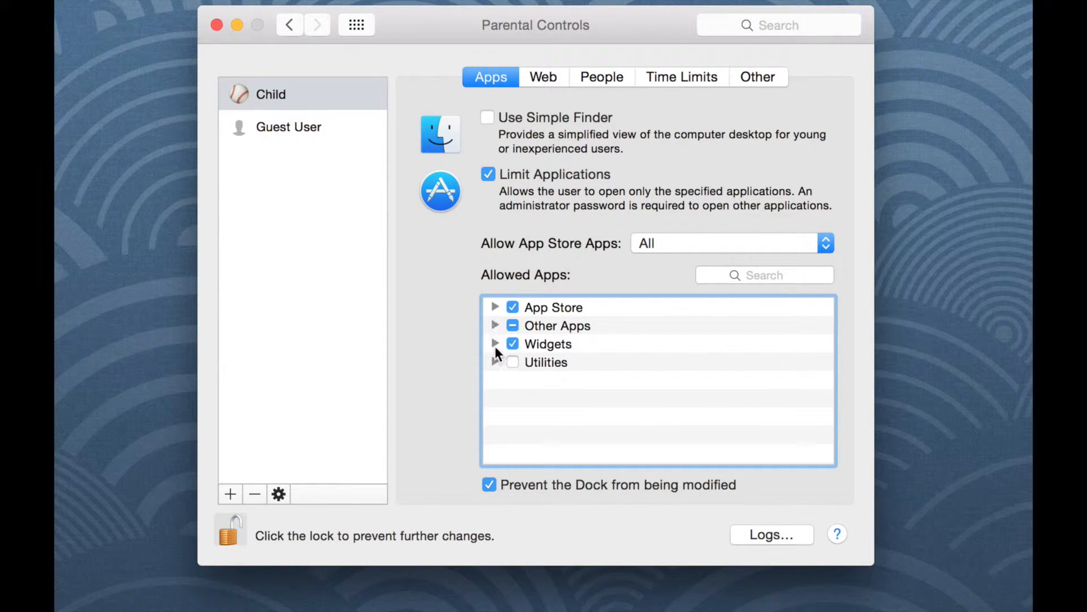
{"action": "left_click", "coordinate": [495, 362]}
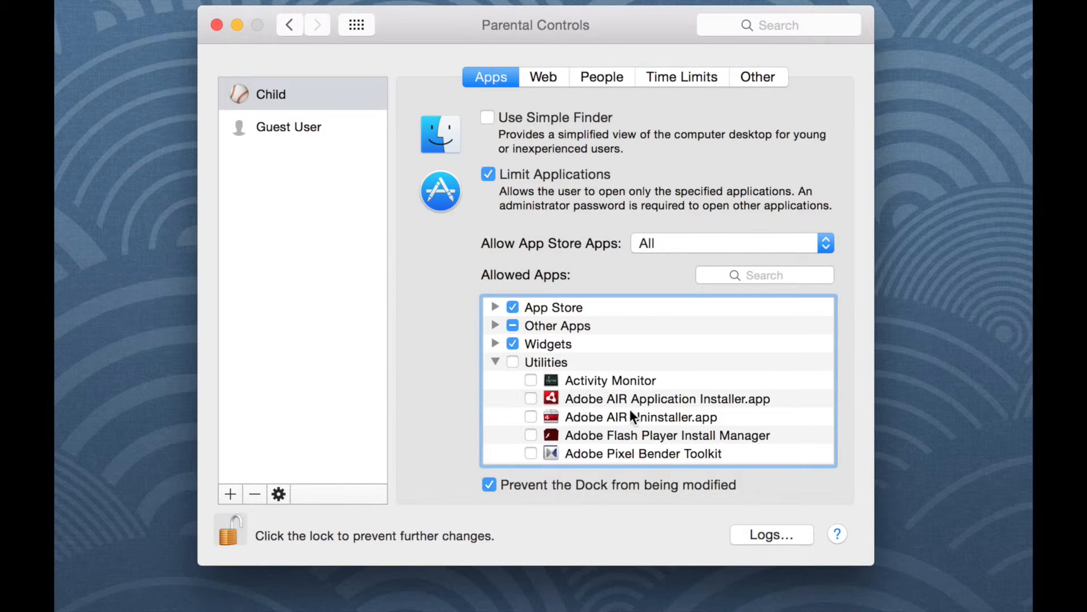
{"action": "scroll", "coordinate": [630, 410], "scroll_direction": "down", "scroll_amount": 10}
{"action": "scroll", "coordinate": [630, 410], "scroll_direction": "up", "scroll_amount": 15}
{"action": "left_click", "coordinate": [495, 362]}
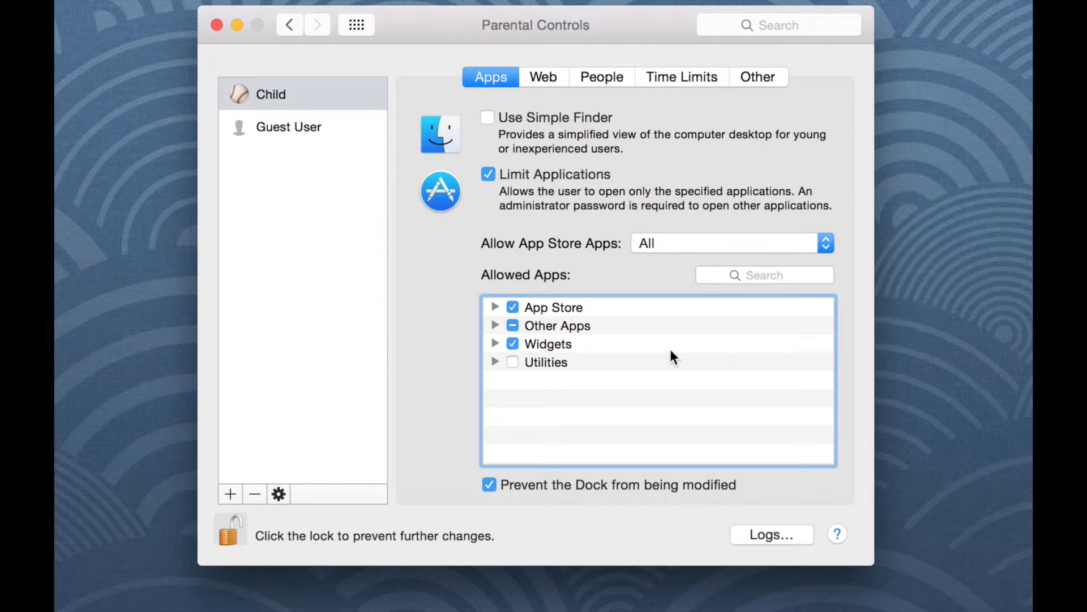
- View the custom lists of always-allowed and never-allowed websites in the child's web restrictions
{"action": "left_click", "coordinate": [542, 77]}
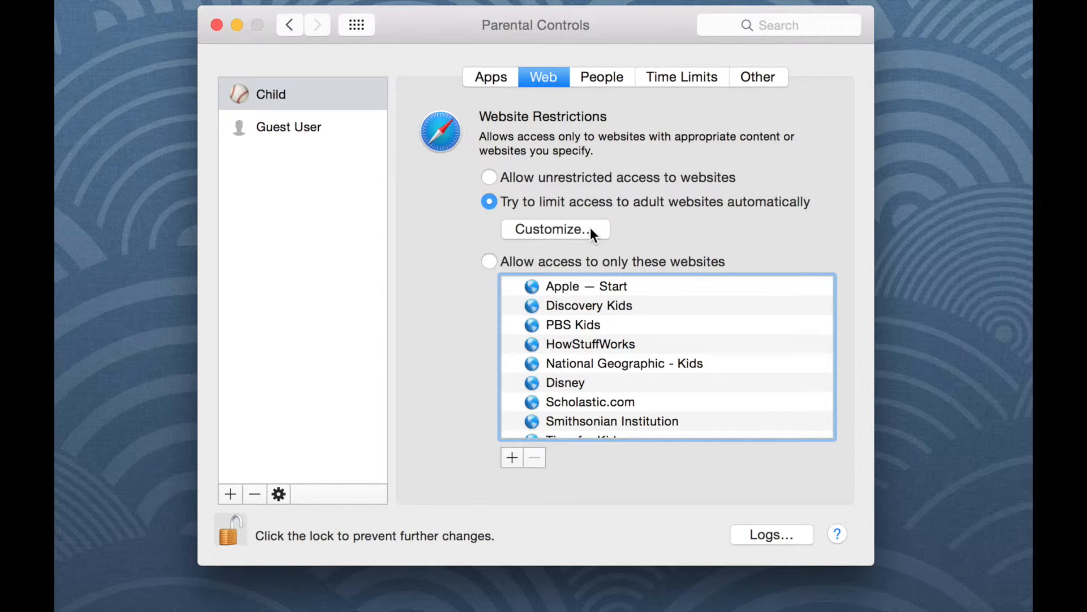
{"action": "left_click", "coordinate": [554, 229]}
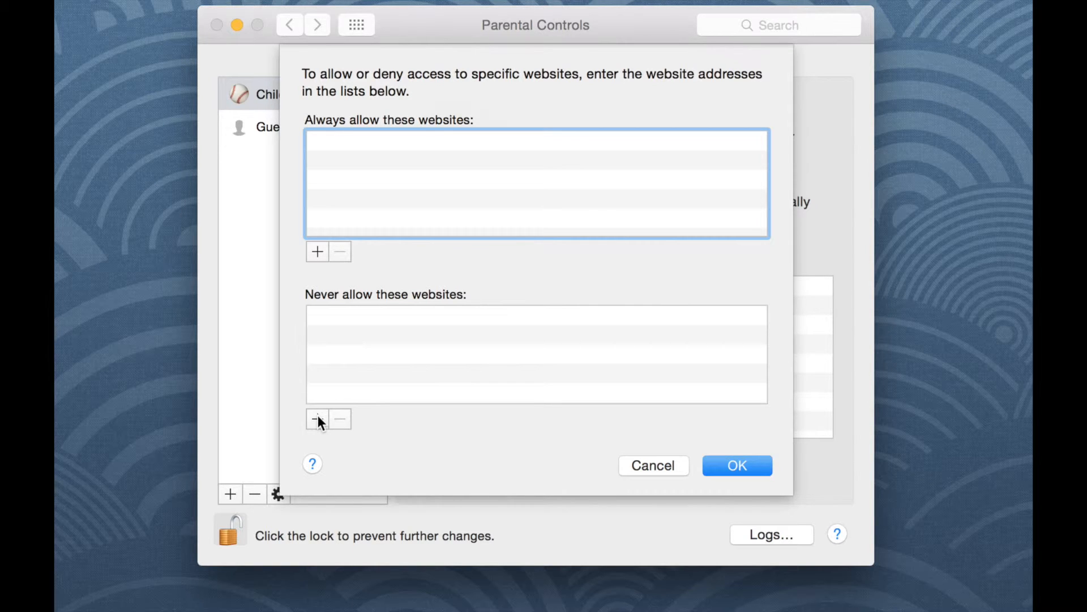
{"action": "left_click", "coordinate": [723, 466]}
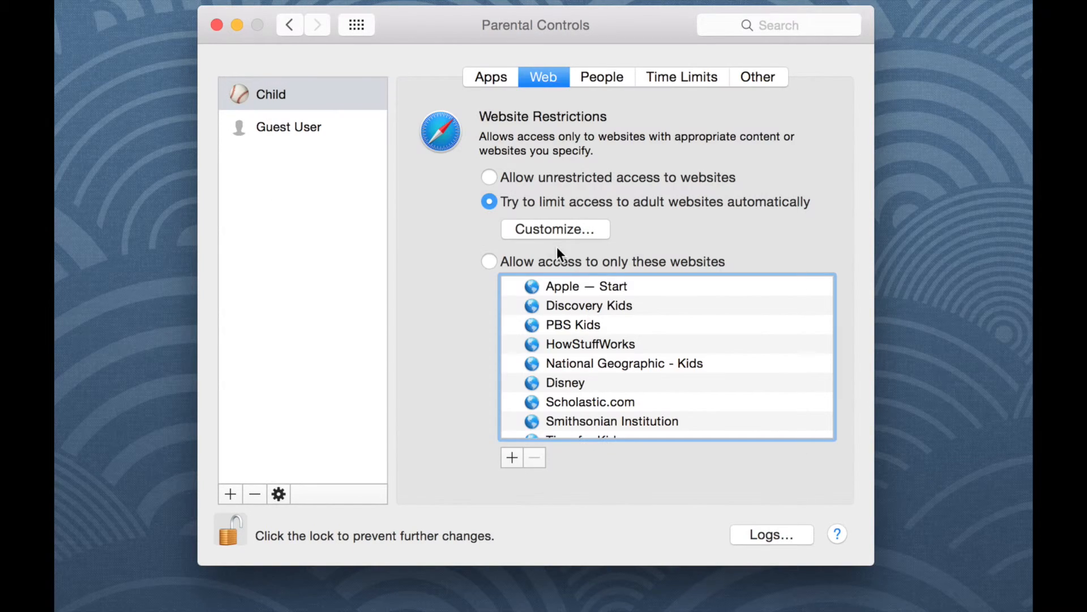
- Restrict the child's web access to only the listed websites and look through that list
{"action": "left_click", "coordinate": [490, 262]}
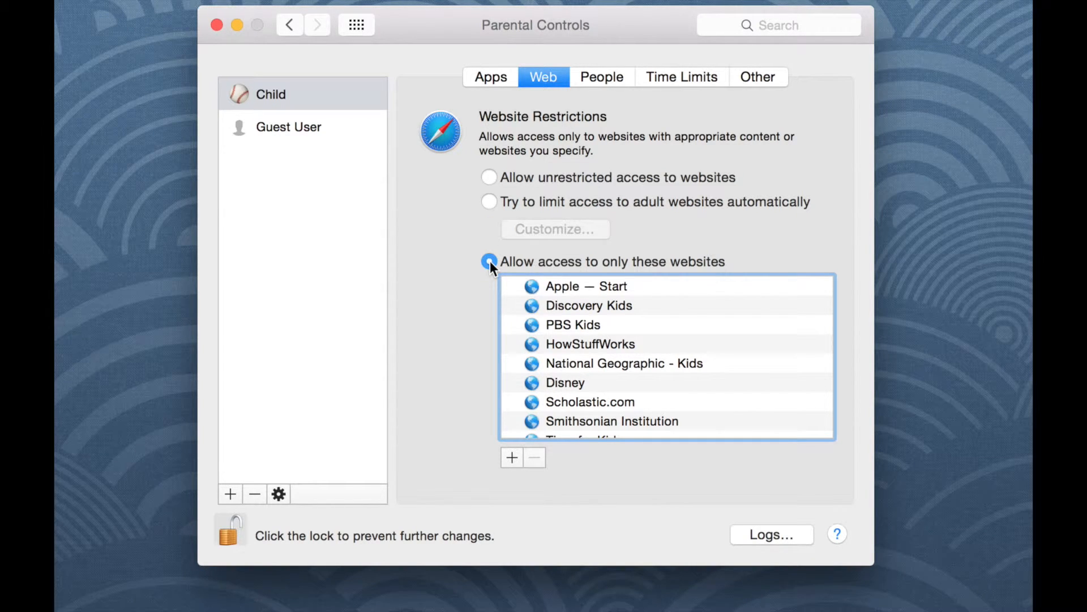
{"action": "scroll", "coordinate": [602, 376], "scroll_direction": "down", "scroll_amount": 2}
{"action": "scroll", "coordinate": [602, 376], "scroll_direction": "up", "scroll_amount": 2}
{"action": "scroll", "coordinate": [602, 375], "scroll_direction": "down", "scroll_amount": 2}
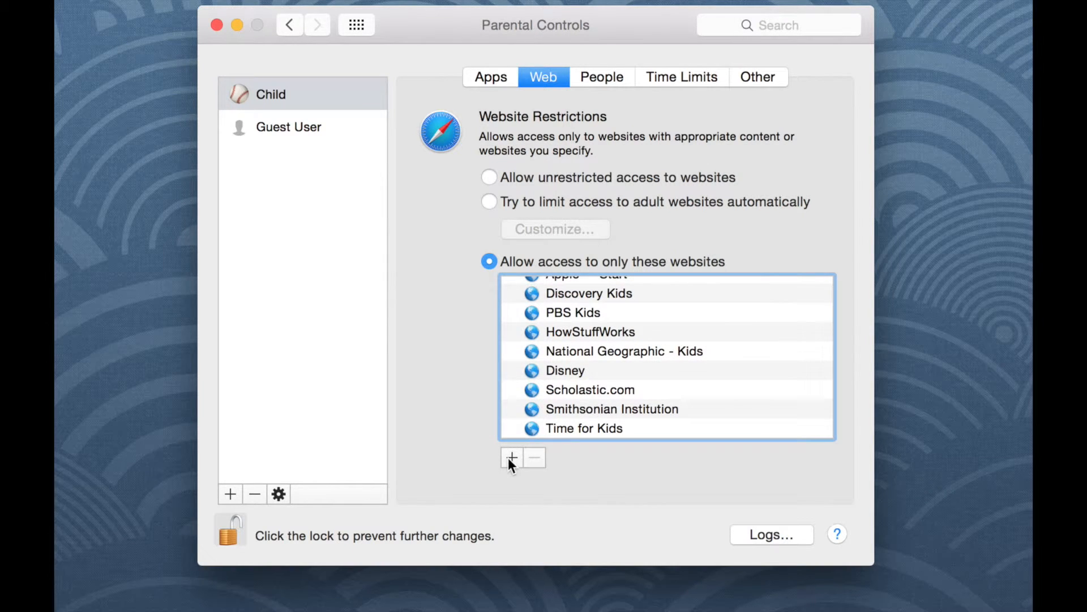
- View the child's contact restrictions, and enable the weekday computer use limit of 3 hours a day
{"action": "left_click", "coordinate": [602, 76]}
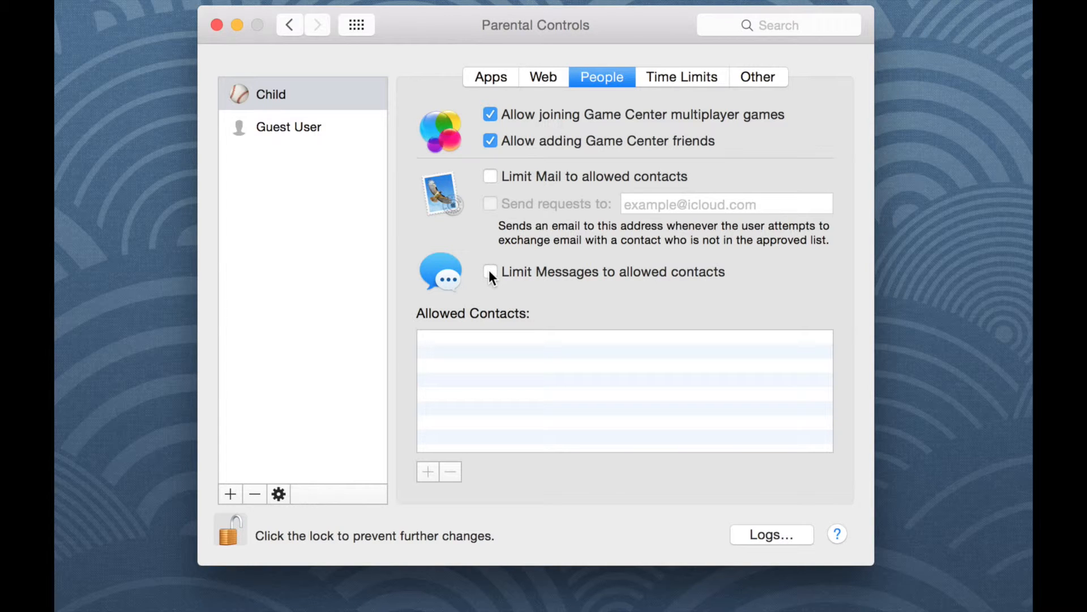
{"action": "left_click", "coordinate": [677, 76]}
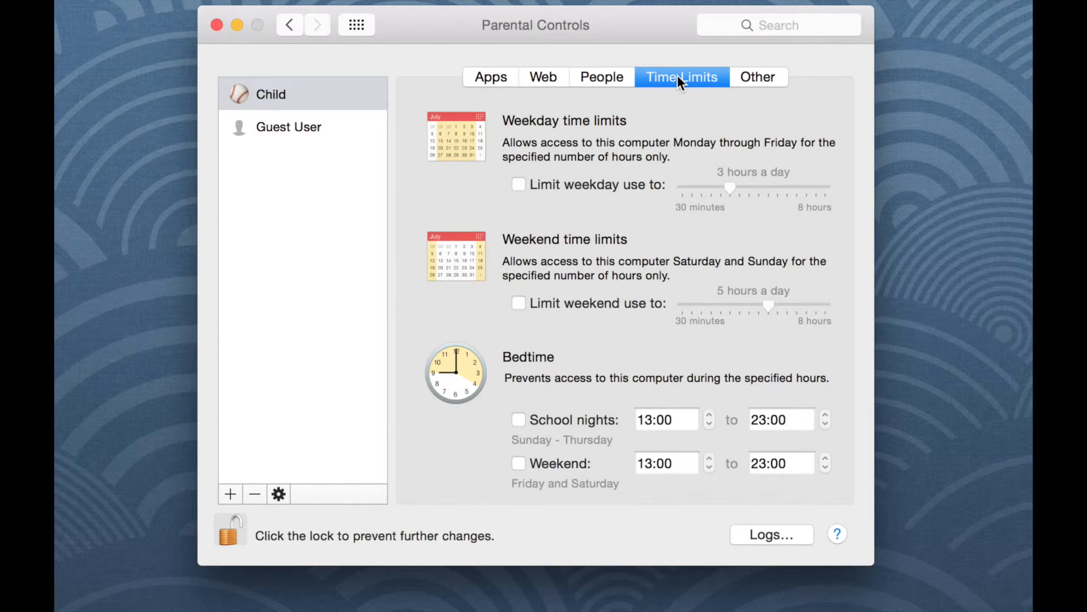
{"action": "left_click", "coordinate": [518, 184]}
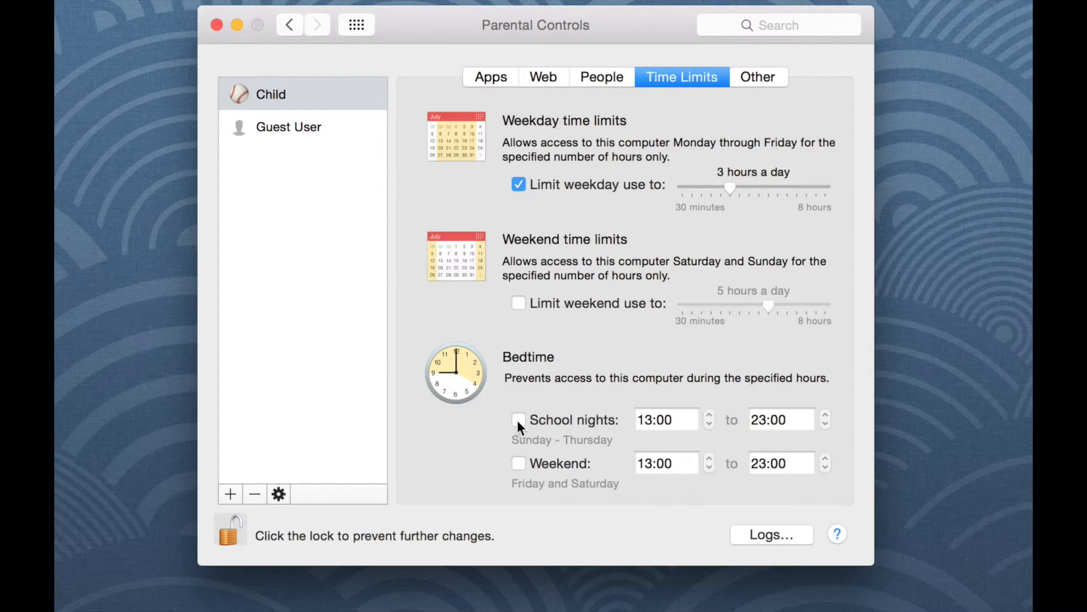
- Review the child's other restrictions and the activity logs for applications and messages, including the grouping and time-period options
{"action": "left_click", "coordinate": [756, 78]}
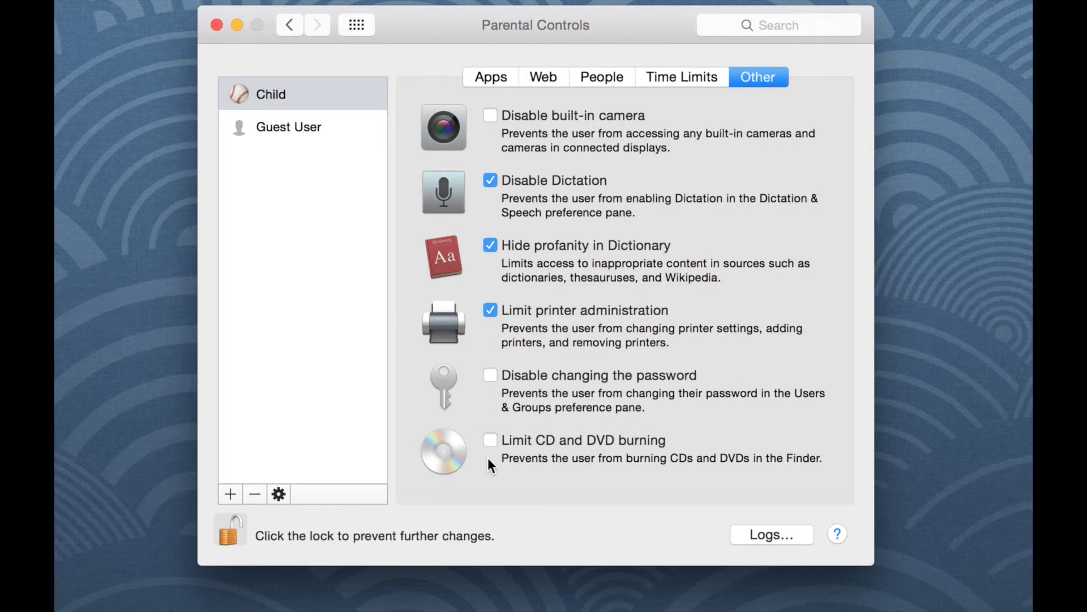
{"action": "left_click", "coordinate": [774, 533]}
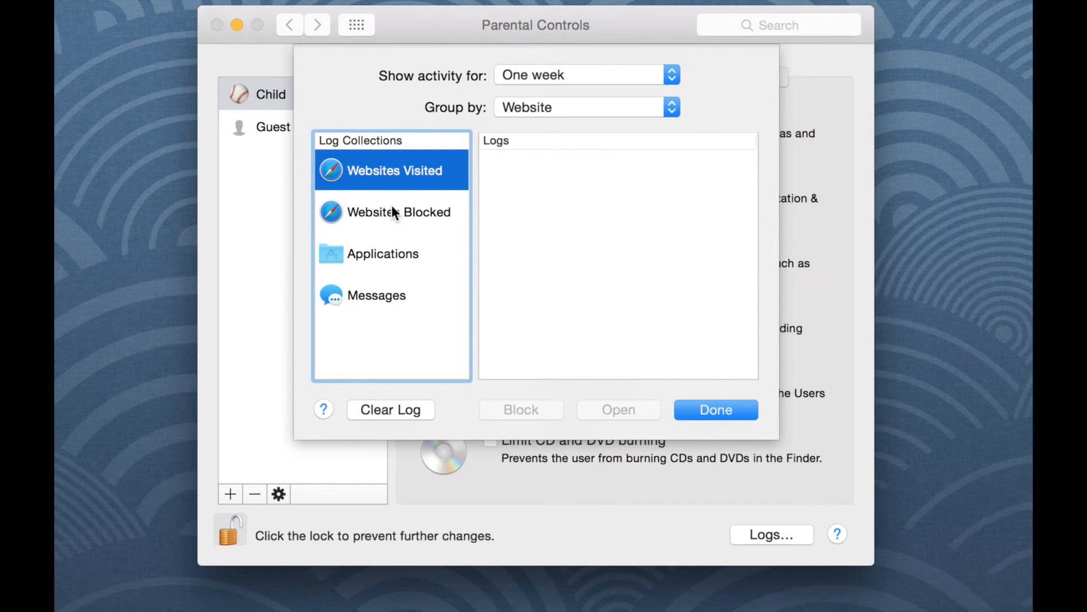
{"action": "left_click", "coordinate": [390, 252]}
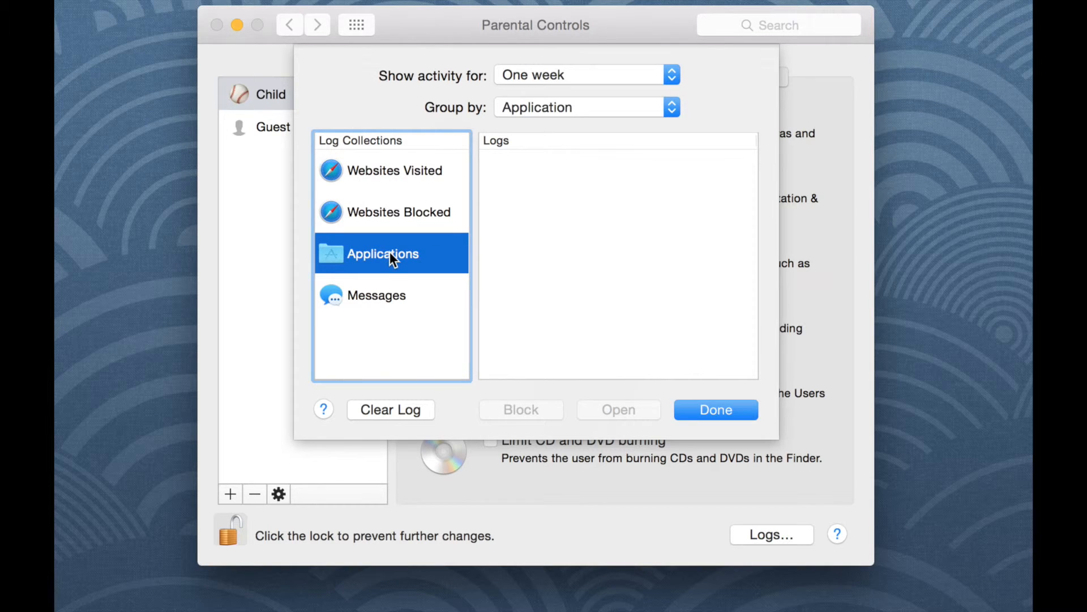
{"action": "left_click", "coordinate": [375, 296]}
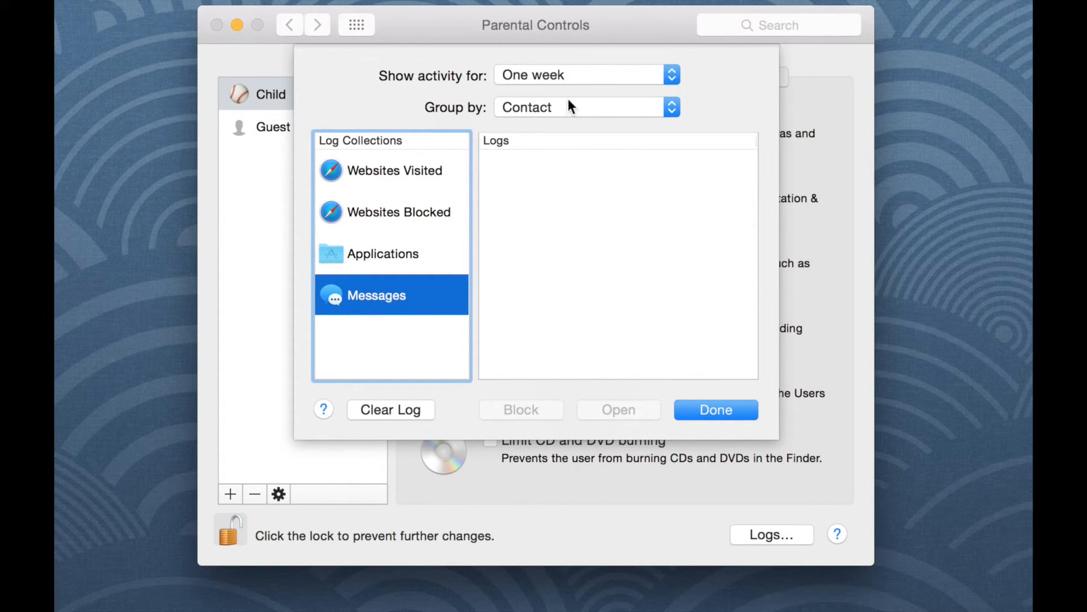
{"action": "left_click", "coordinate": [673, 108]}
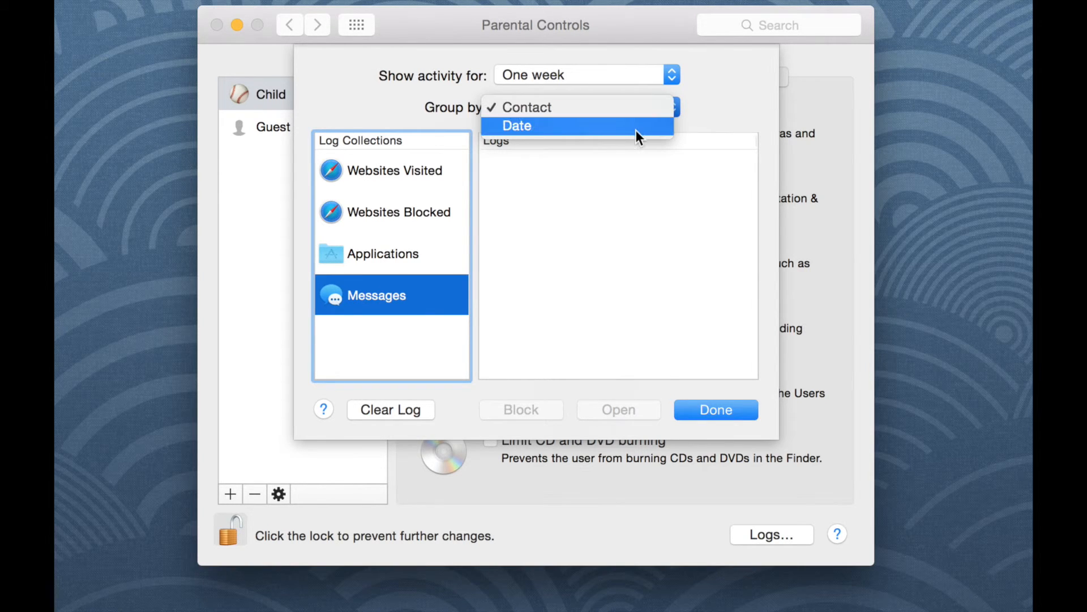
{"action": "left_click", "coordinate": [673, 75]}
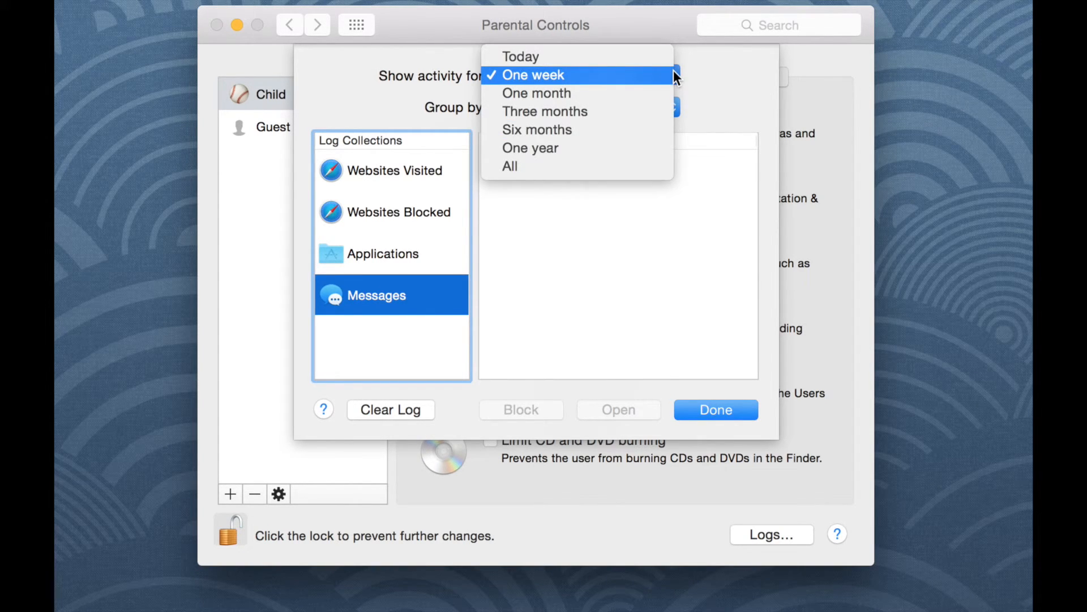
{"action": "left_click", "coordinate": [674, 71]}
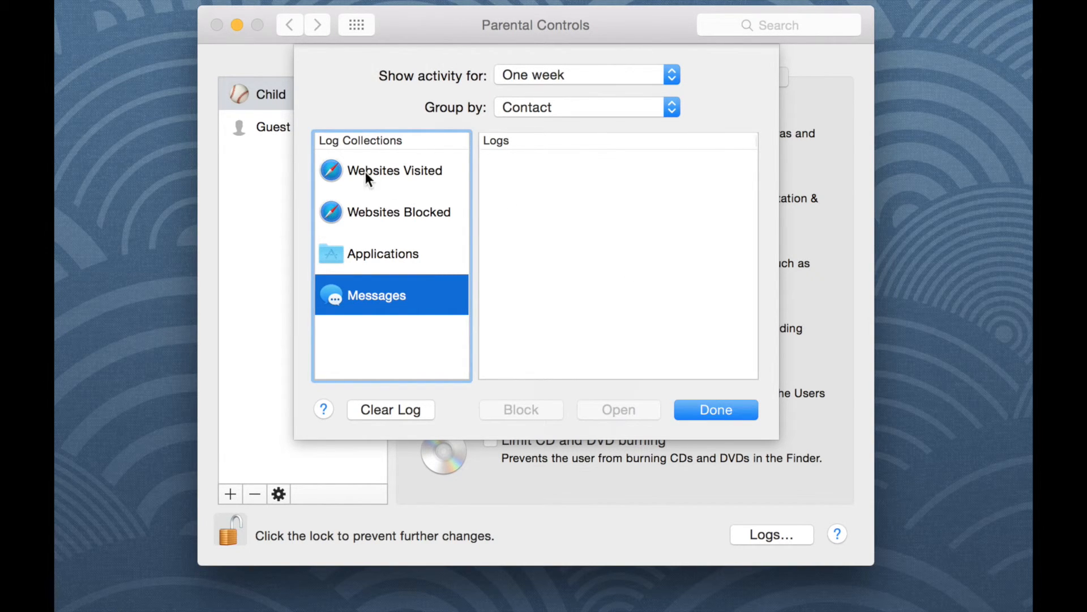
{"action": "left_click", "coordinate": [725, 408]}
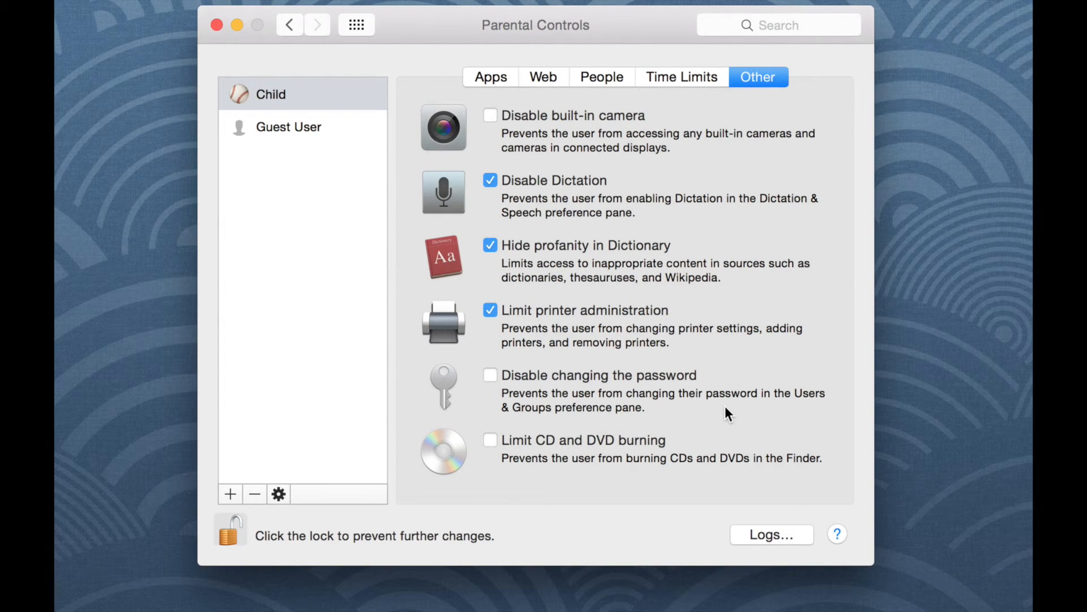